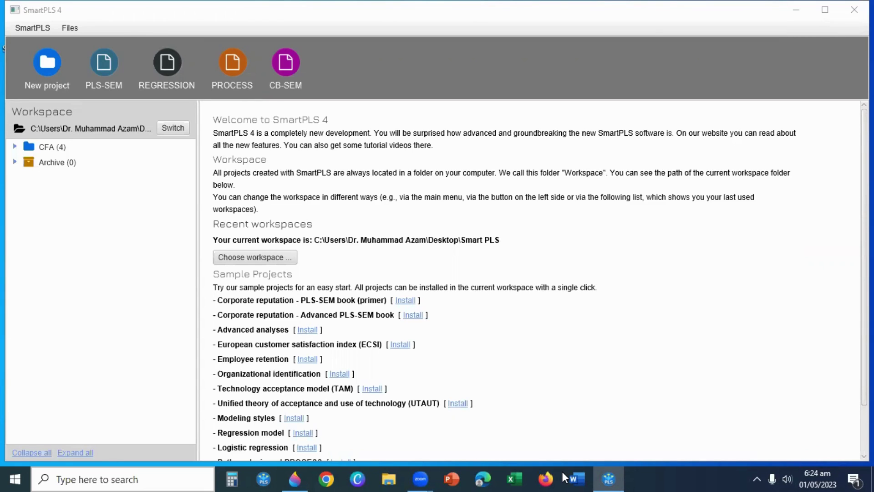
# Create a new project named SR in the workspace
pyautogui.click(47, 66)
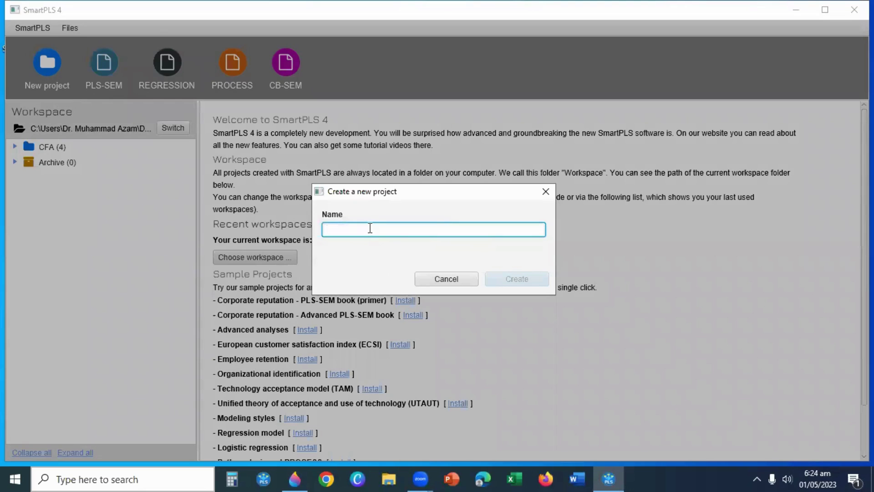
pyautogui.write('SR')
pyautogui.click(511, 275)
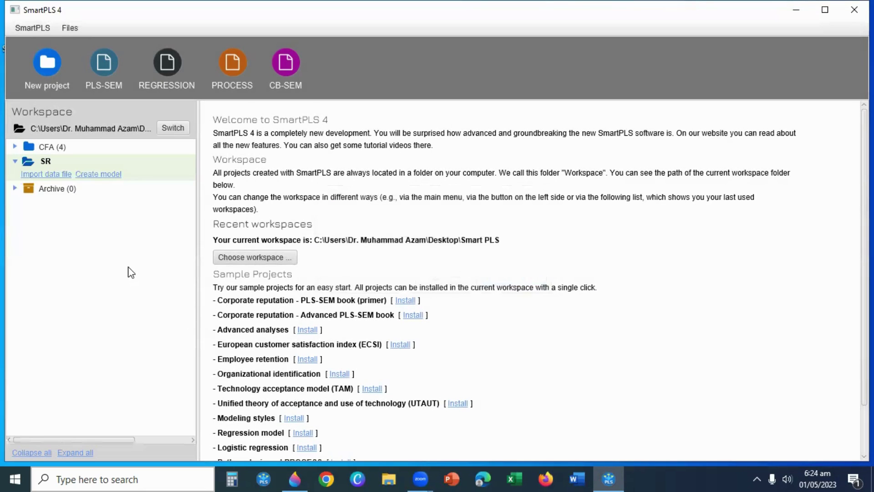
# Import the Data-SR - Smart PLS 4 data file from the Desktop into project SR and return to the workspace
pyautogui.click(58, 179)
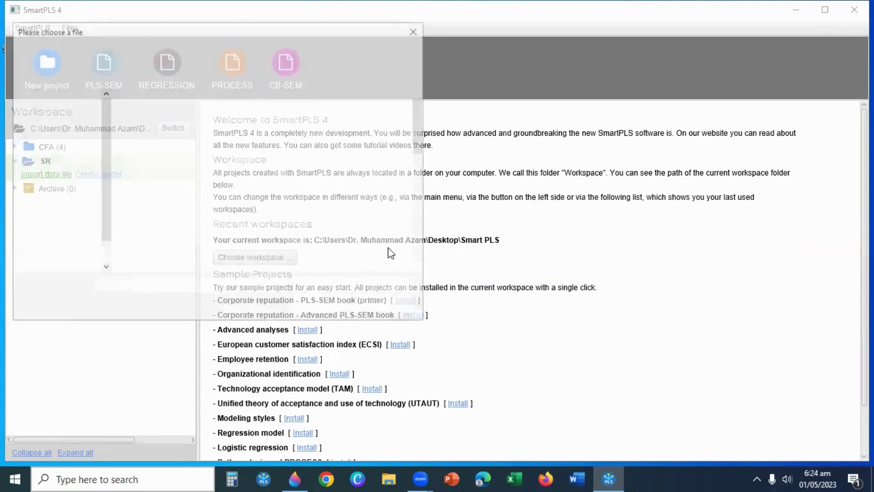
pyautogui.moveTo(424, 144); pyautogui.dragTo(423, 266)
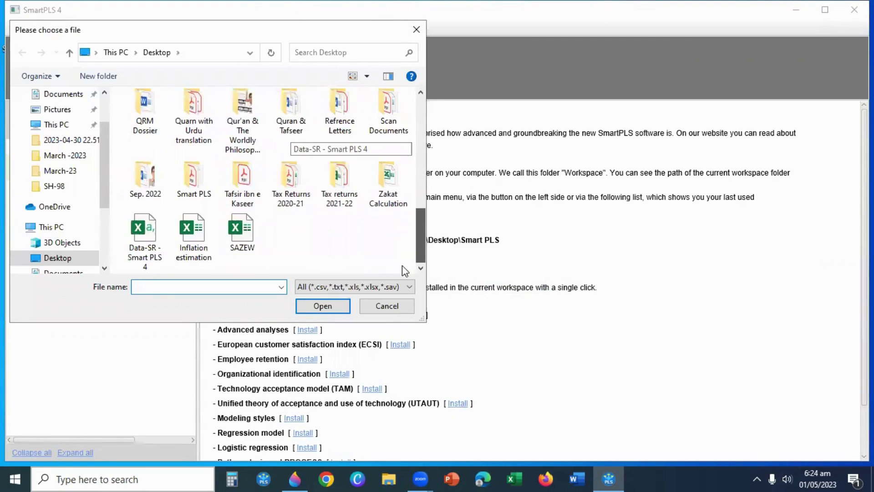
pyautogui.click(134, 241)
pyautogui.click(326, 302)
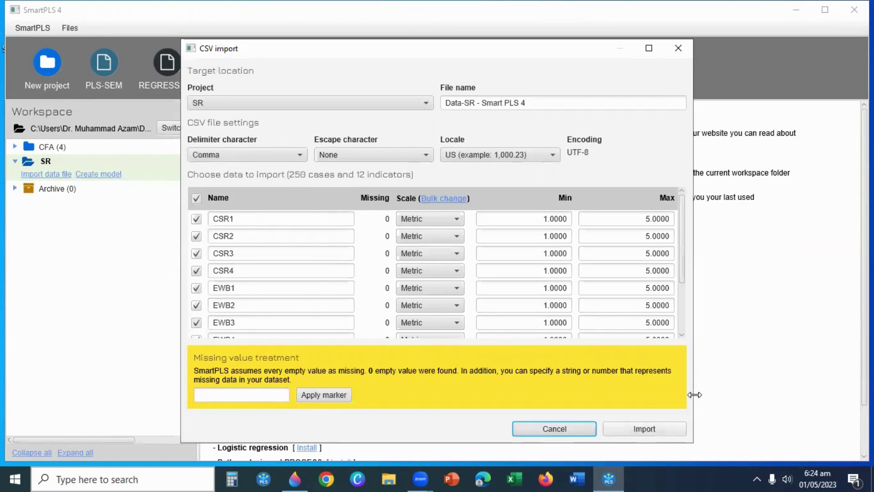
pyautogui.press('Return')
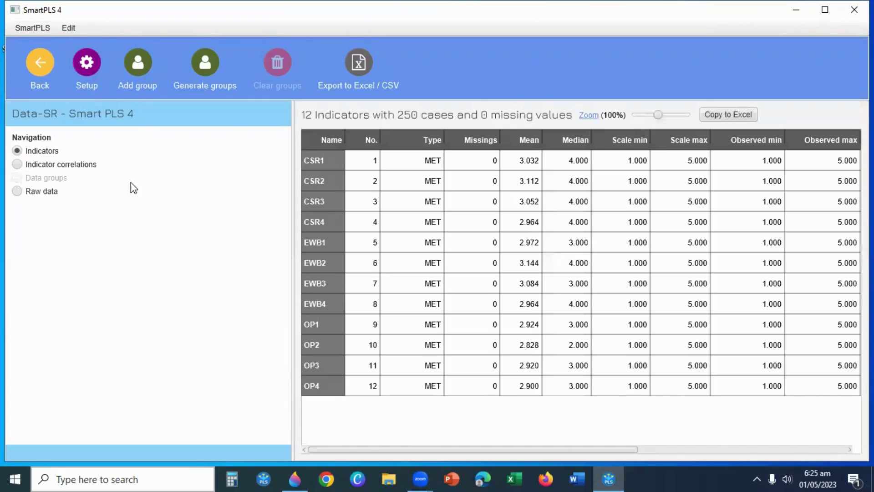
pyautogui.click(33, 77)
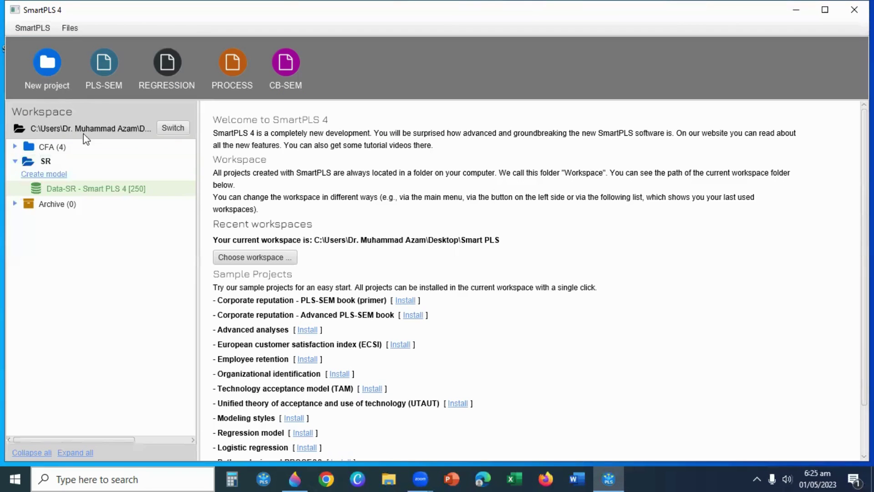
# Create a PLS-SEM model named SR in the SR project
pyautogui.click(44, 175)
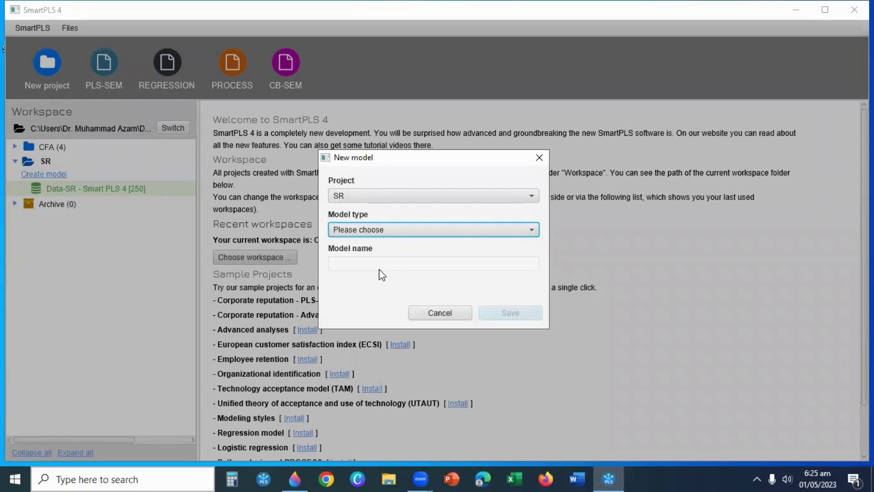
pyautogui.click(393, 230)
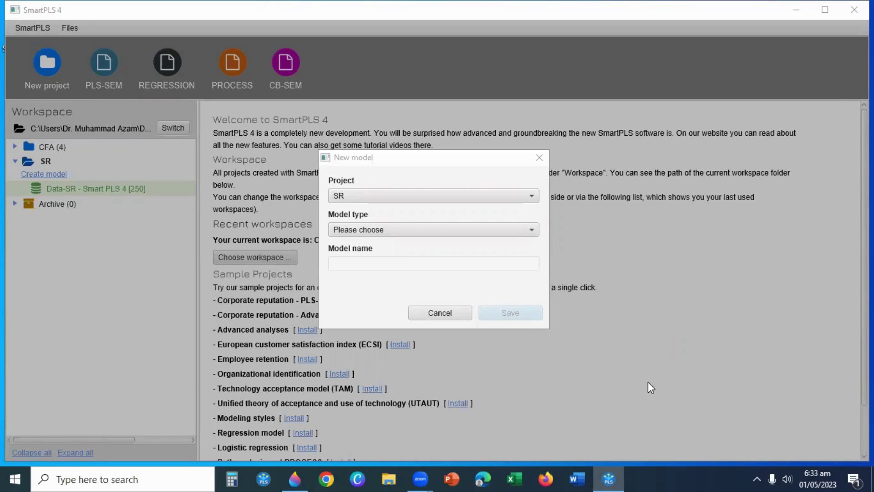
pyautogui.click(416, 231)
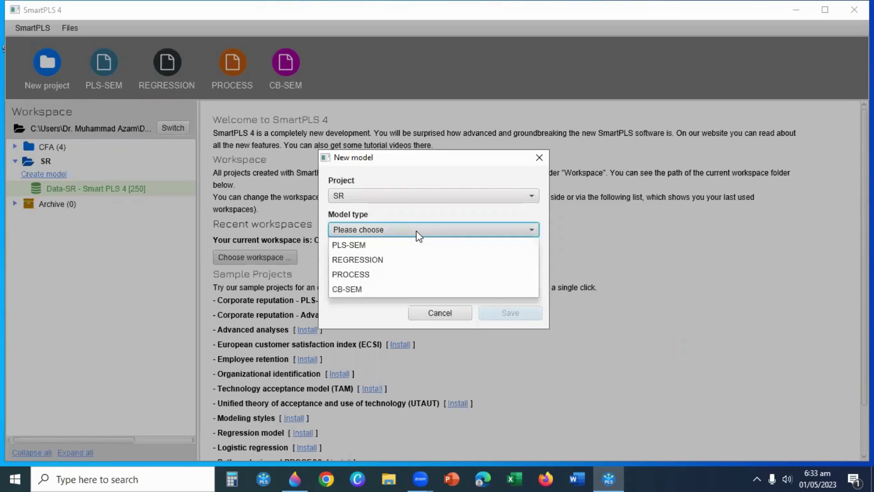
pyautogui.click(377, 246)
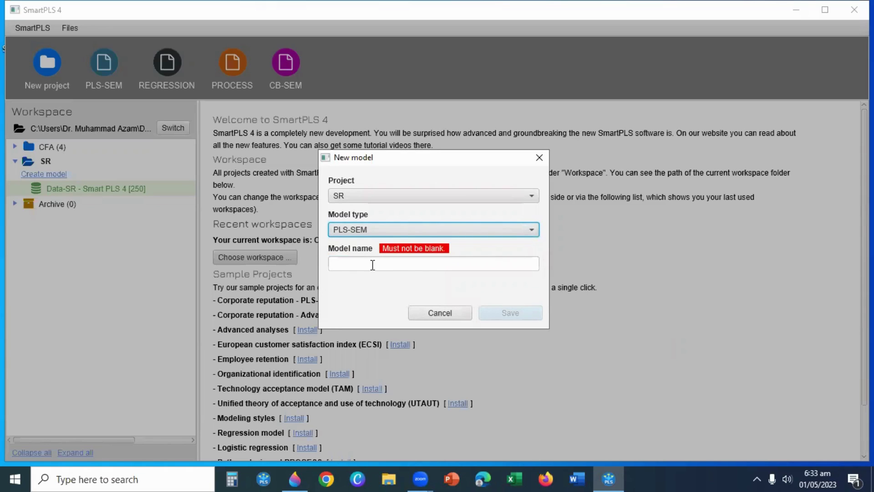
pyautogui.click(372, 265)
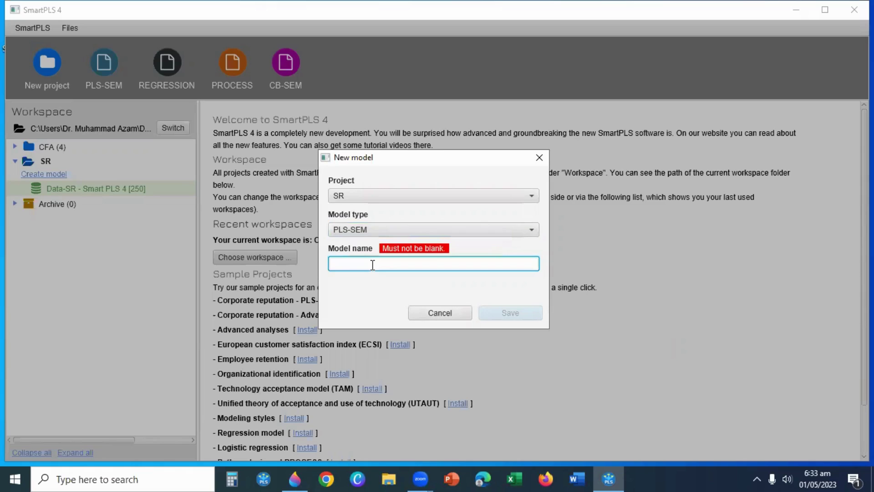
pyautogui.write('S')
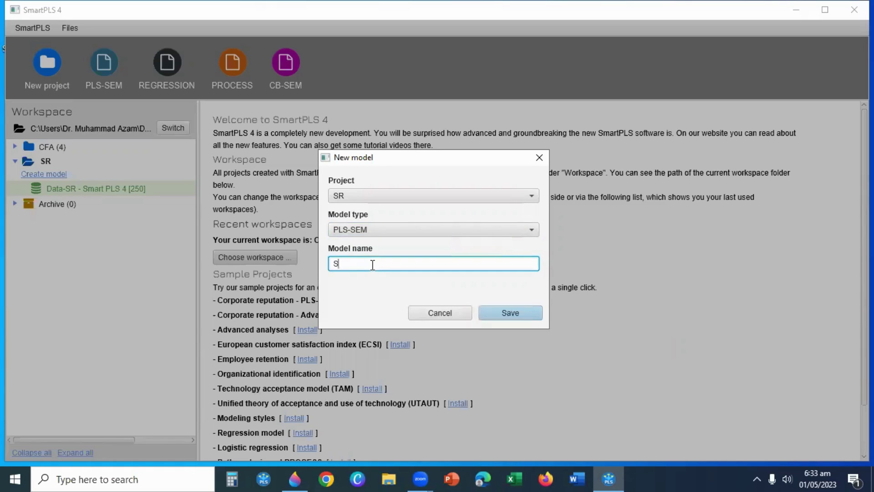
pyautogui.write('R')
pyautogui.click(517, 316)
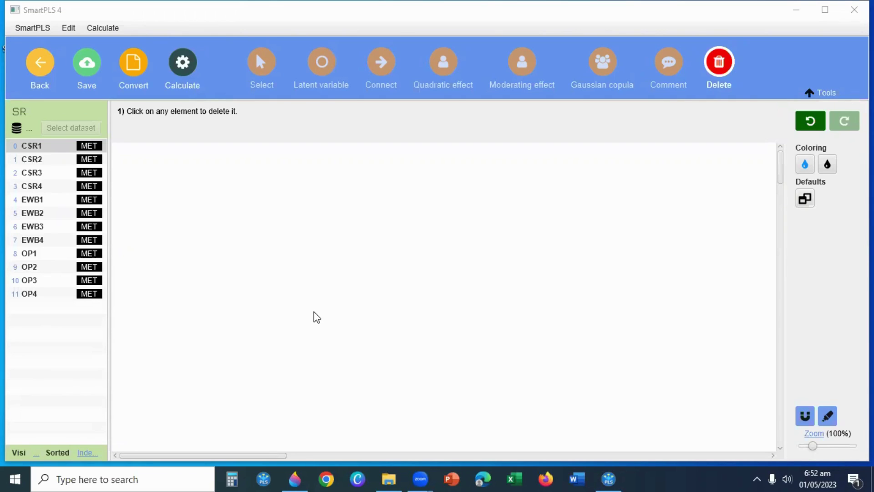
# Add the latent variable CSR with indicators CSR1 to CSR4 to the upper part of the empty model canvas
pyautogui.click(39, 147)
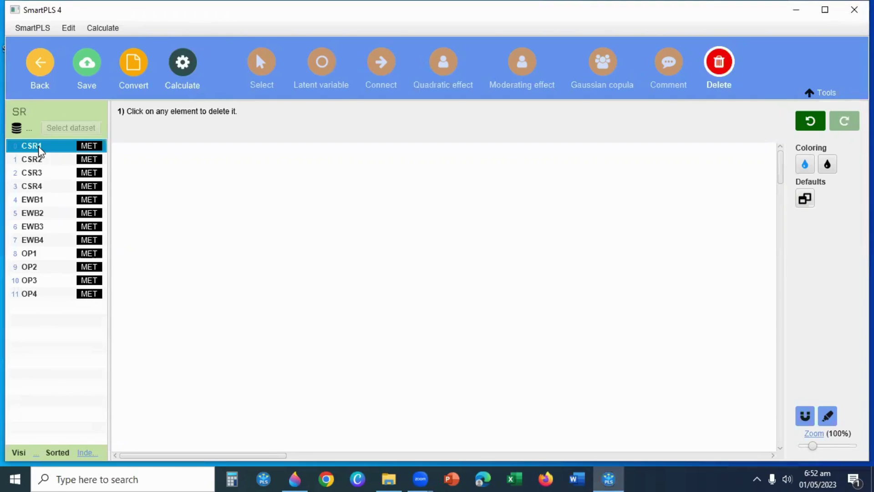
pyautogui.keyDown('shift'); pyautogui.click(42, 159); pyautogui.keyUp('shift')
pyautogui.keyDown('shift'); pyautogui.click(39, 173); pyautogui.keyUp('shift')
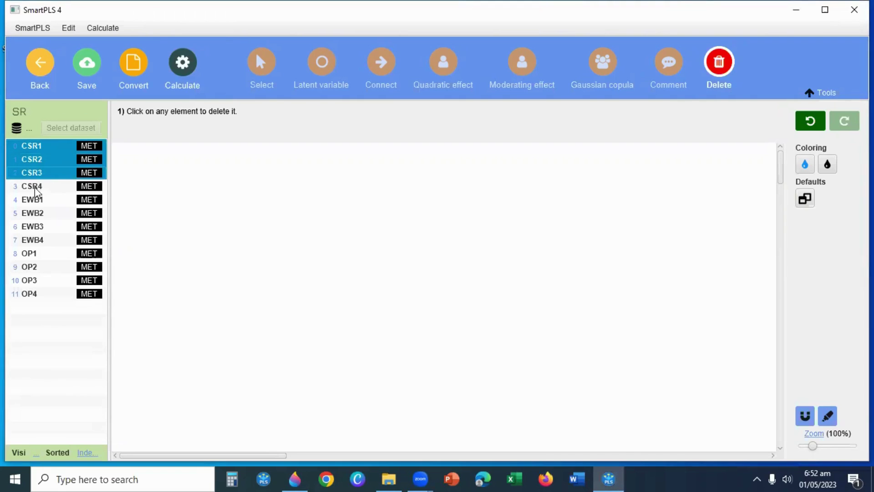
pyautogui.keyDown('shift'); pyautogui.click(37, 187); pyautogui.keyUp('shift')
pyautogui.moveTo(37, 188); pyautogui.dragTo(233, 216)
pyautogui.press('Return')
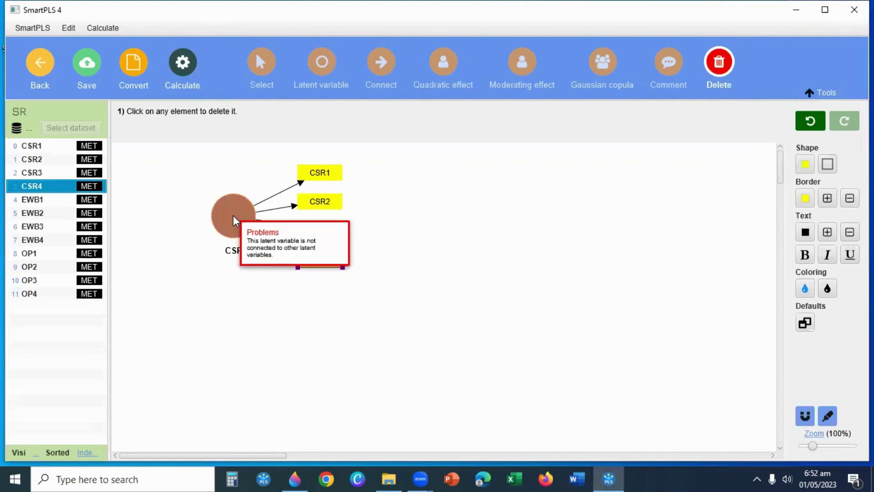
# Add the latent variables EWB with indicators EWB1 to EWB4 below CSR, and OP with OP1 to OP4 on the far right
pyautogui.click(32, 203)
pyautogui.moveTo(32, 203); pyautogui.dragTo(258, 332)
pyautogui.press('Return')
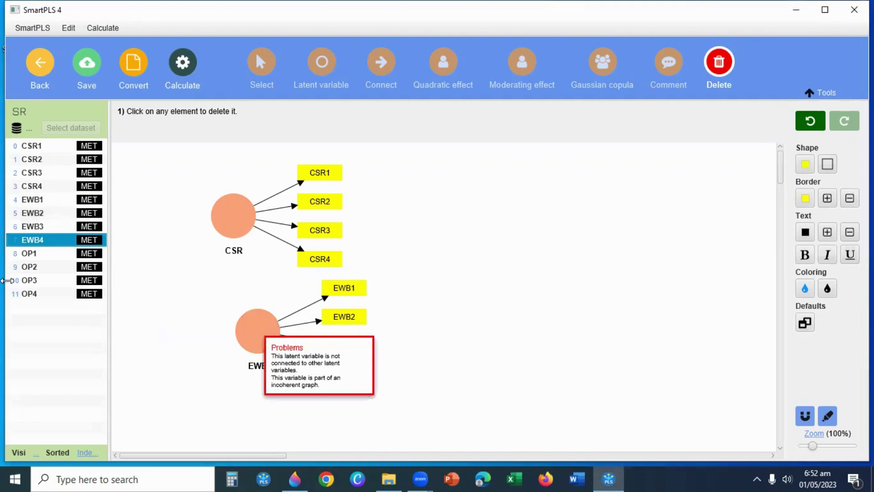
pyautogui.click(45, 257)
pyautogui.moveTo(45, 258); pyautogui.dragTo(585, 296)
pyautogui.press('Return')
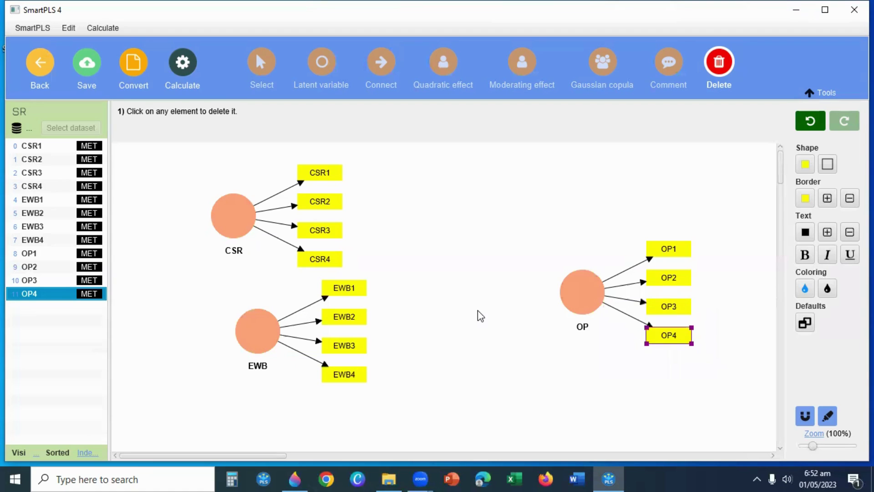
# Position CSR directly above EWB and align the indicators of both constructs to the left
pyautogui.click(260, 63)
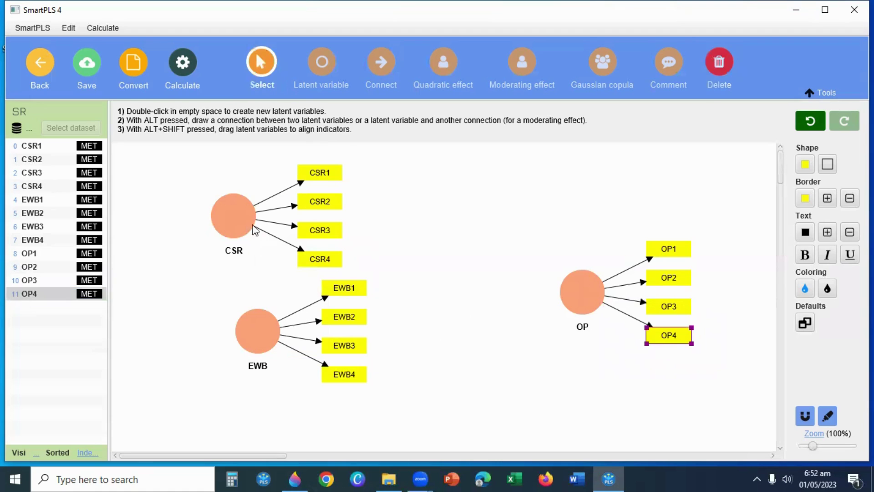
pyautogui.moveTo(228, 229); pyautogui.dragTo(253, 216)
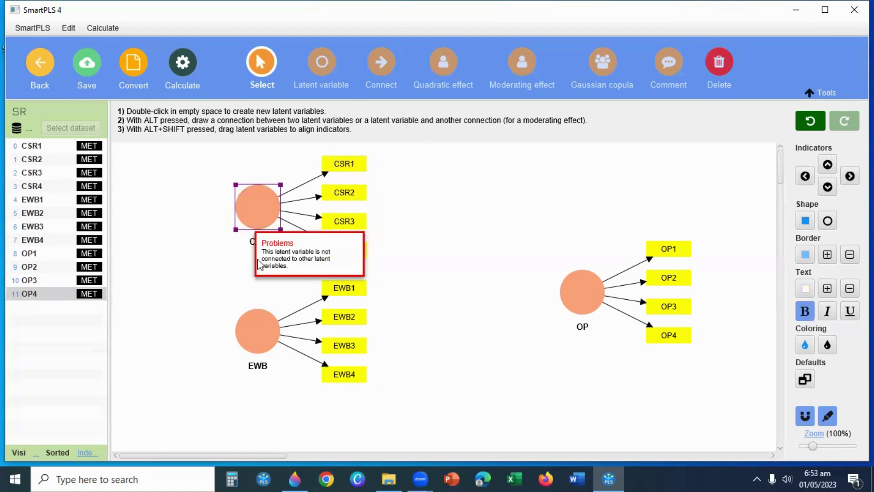
pyautogui.rightClick(264, 206)
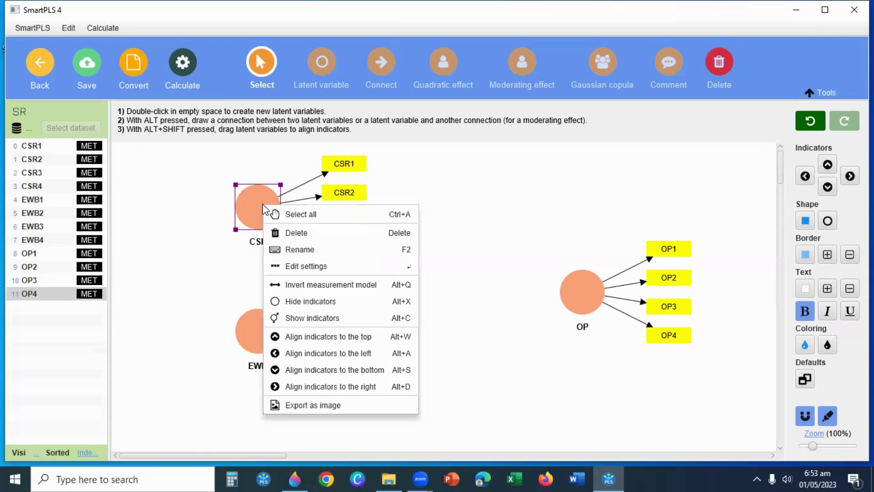
pyautogui.click(293, 353)
pyautogui.rightClick(263, 333)
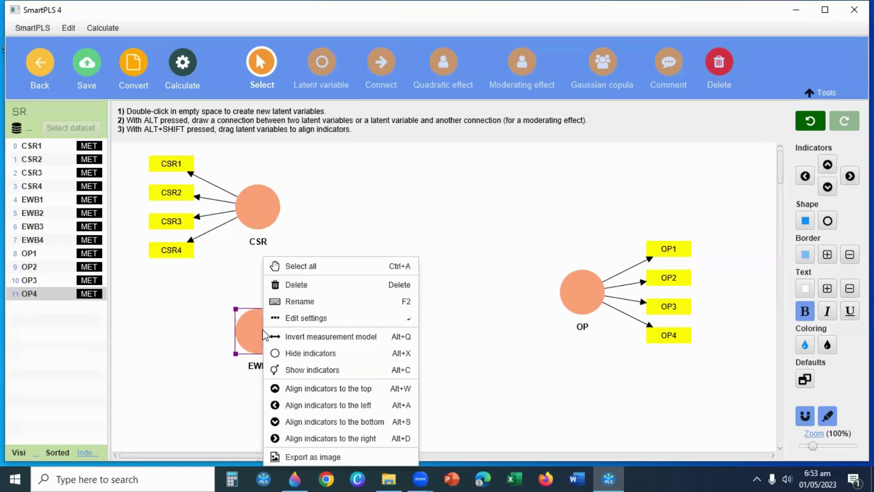
pyautogui.click(299, 405)
# Move OP up and right to sit between the heights of CSR and EWB, and draw paths from both constructs to OP
pyautogui.moveTo(579, 305); pyautogui.dragTo(613, 263)
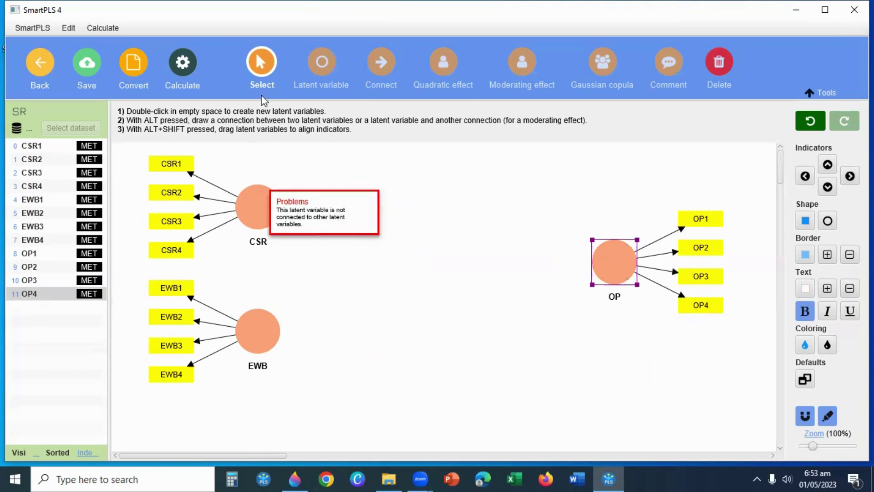
pyautogui.click(383, 60)
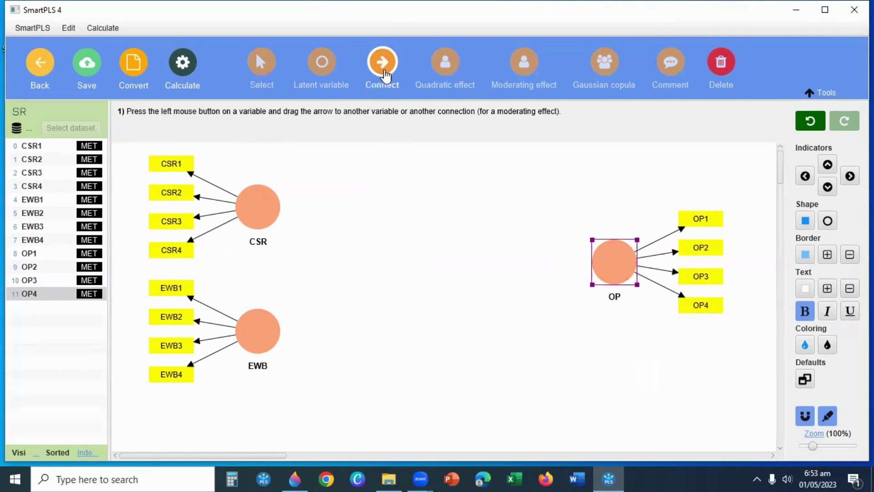
pyautogui.moveTo(304, 216); pyautogui.dragTo(614, 262)
pyautogui.moveTo(266, 339); pyautogui.dragTo(610, 270)
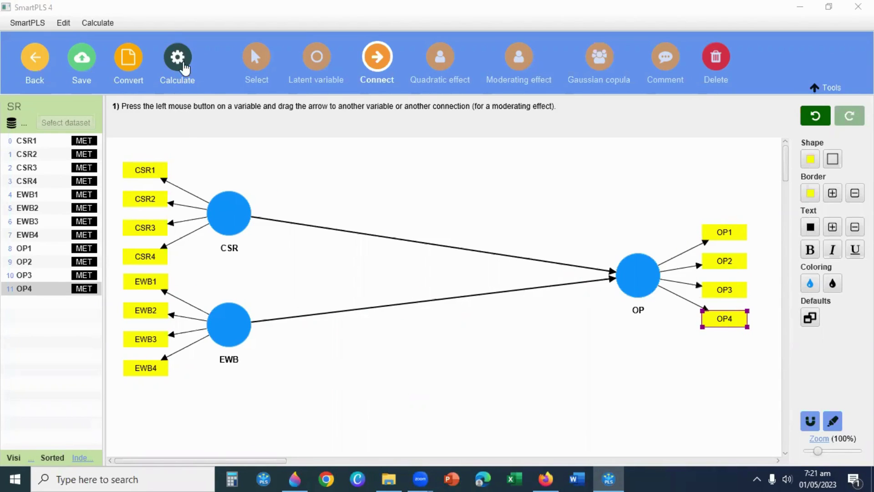
# Review the available calculation algorithms and the formative construct sketch in Paint 3D, and return to the SmartPLS model
pyautogui.click(181, 59)
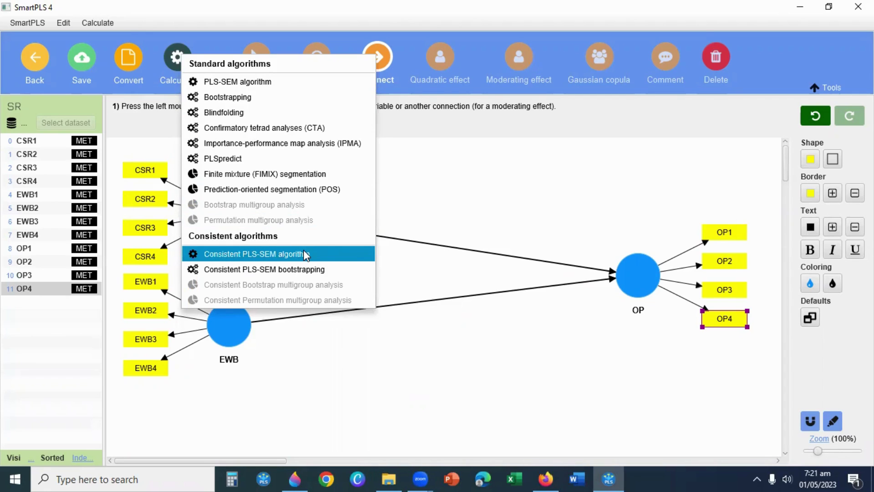
pyautogui.click(307, 370)
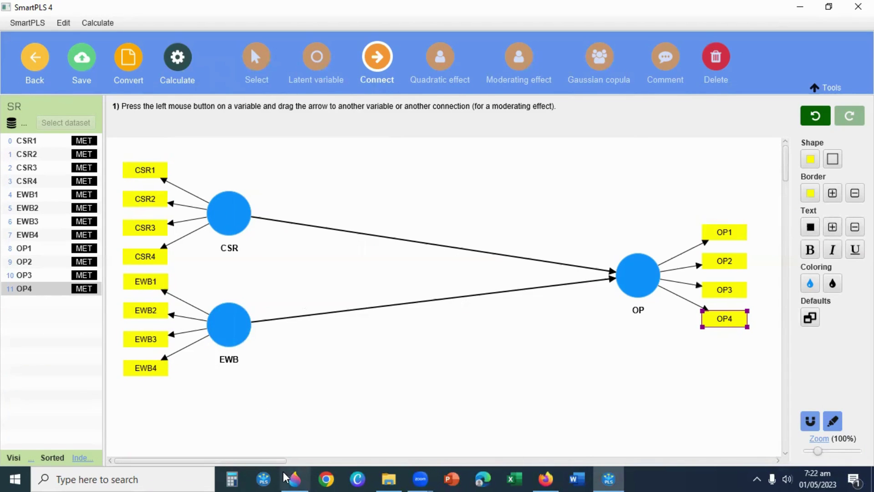
pyautogui.click(295, 478)
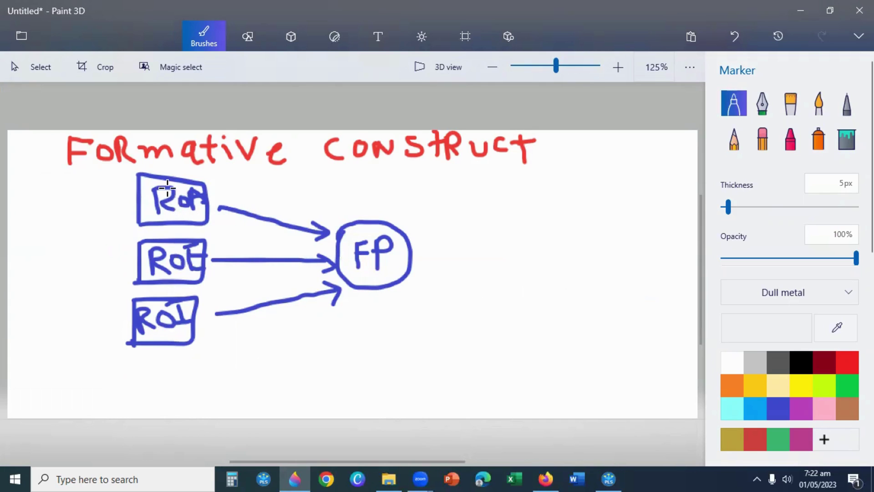
pyautogui.hotkey('alt', 'Tab')
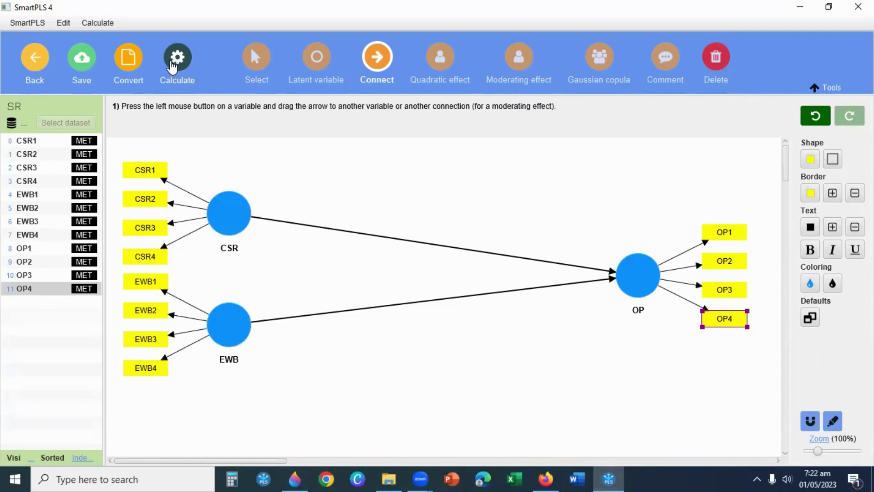
# Run the Consistent PLS-SEM algorithm with the Path weighting scheme, Standardized results and Default initial weight, opening the report
pyautogui.click(175, 62)
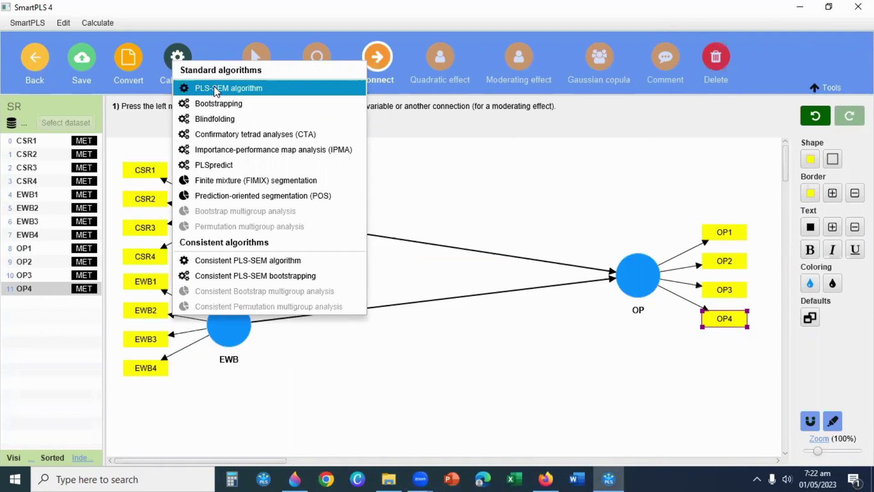
pyautogui.click(216, 264)
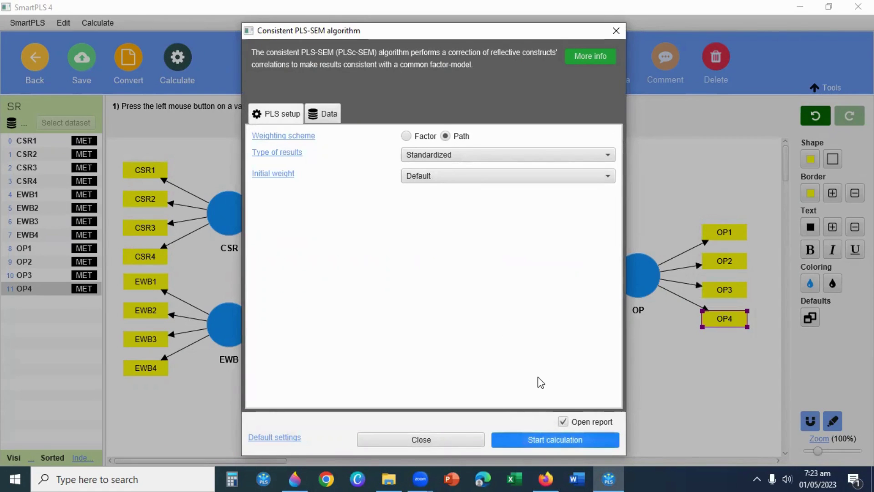
pyautogui.press('Return')
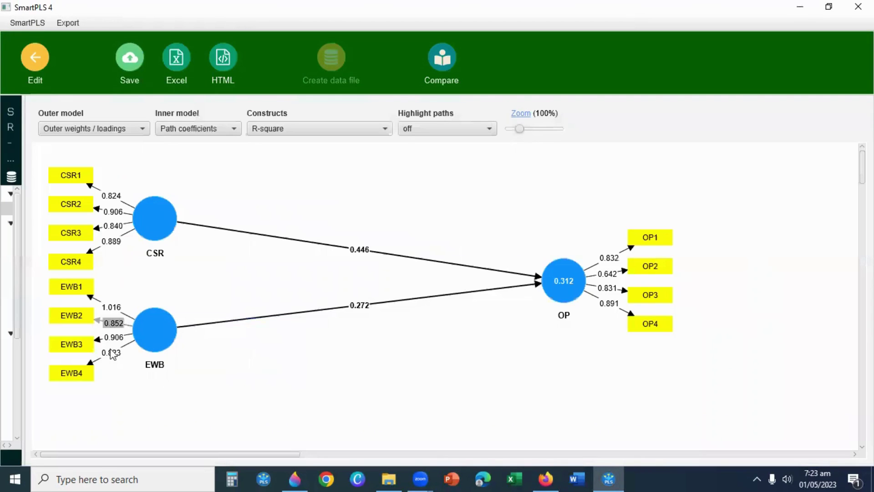
# Widen the results navigation and show the construct reliability and validity overview
pyautogui.moveTo(28, 353); pyautogui.dragTo(166, 364)
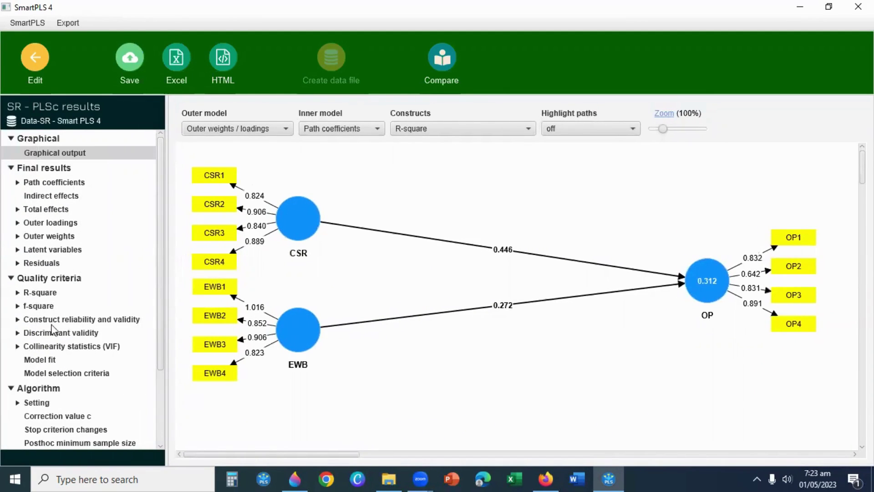
pyautogui.click(74, 320)
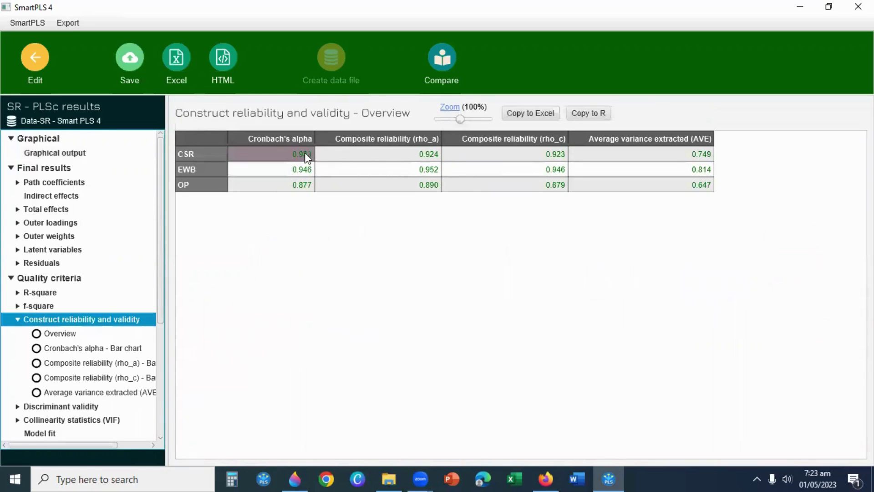
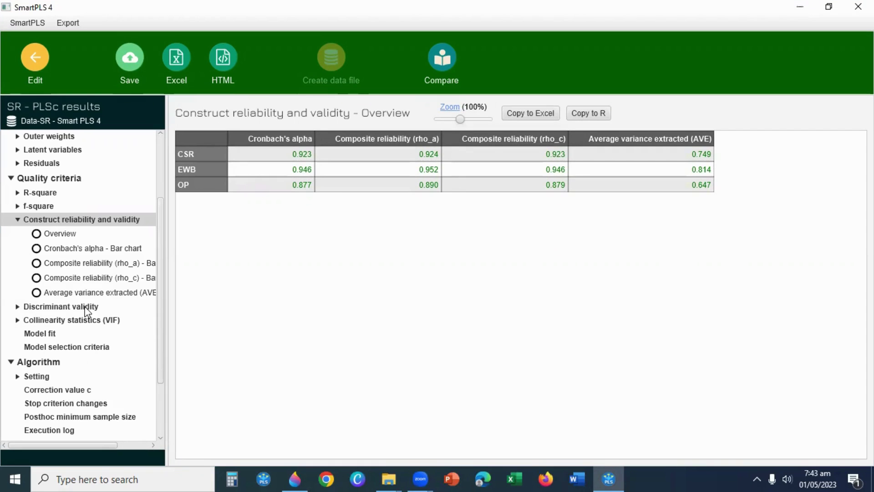
# Show the Fornell-Larcker discriminant validity results, and return to the model to inspect the result summaries of CSR and OP
pyautogui.click(86, 314)
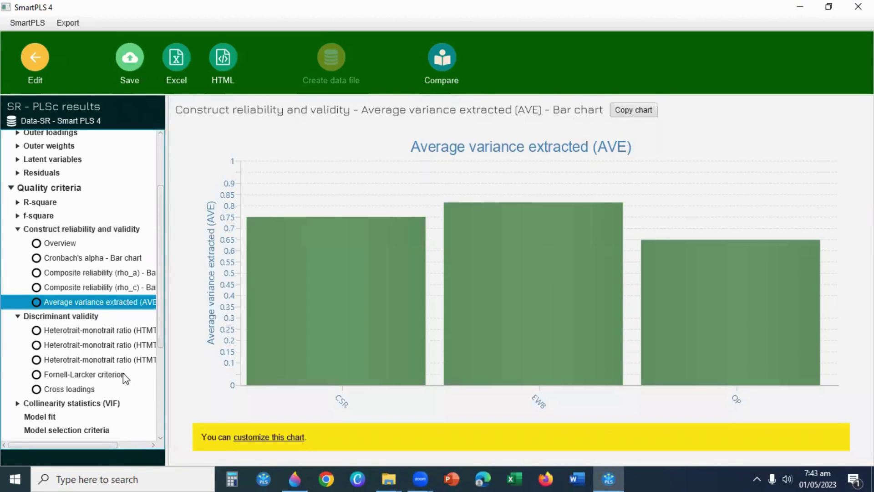
pyautogui.click(82, 375)
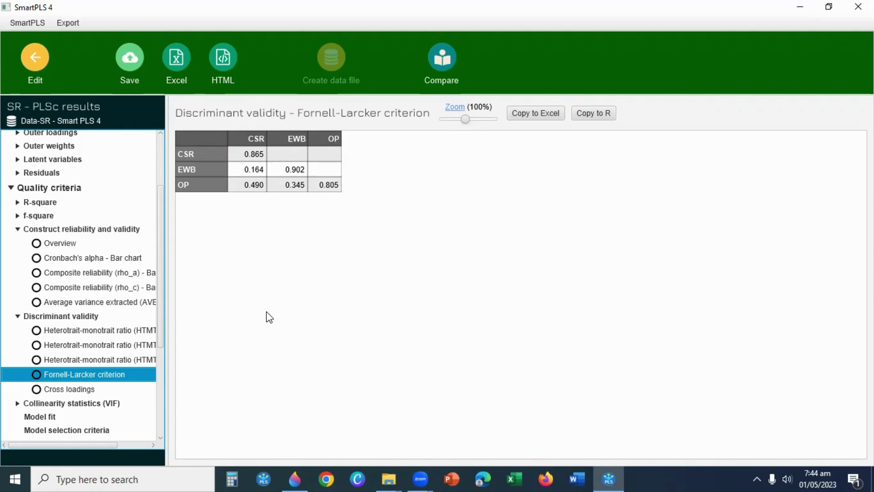
pyautogui.click(36, 68)
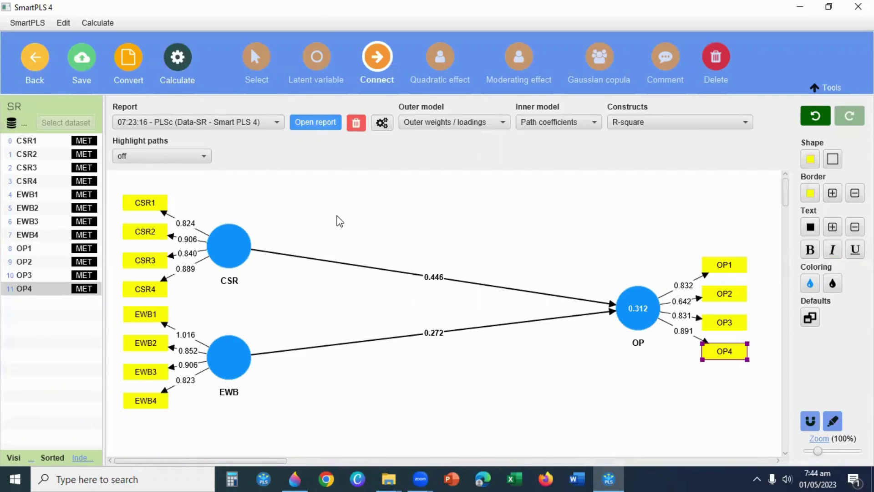
pyautogui.moveTo(237, 262)
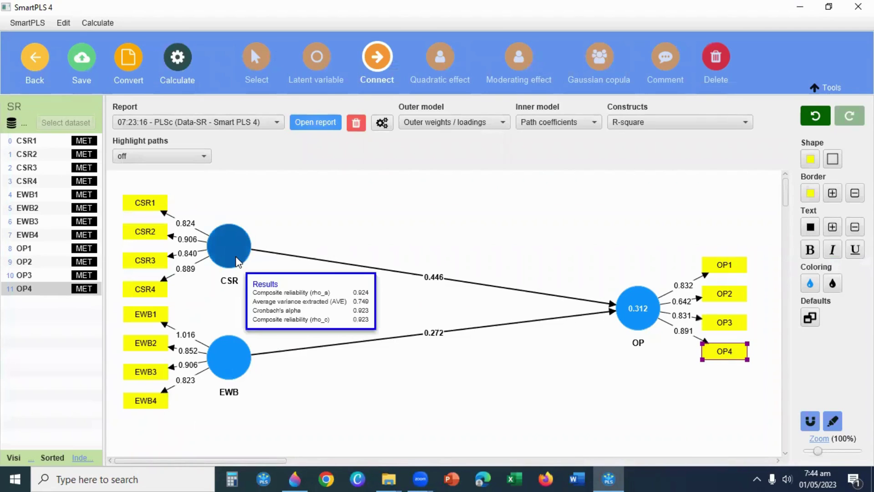
pyautogui.moveTo(633, 318)
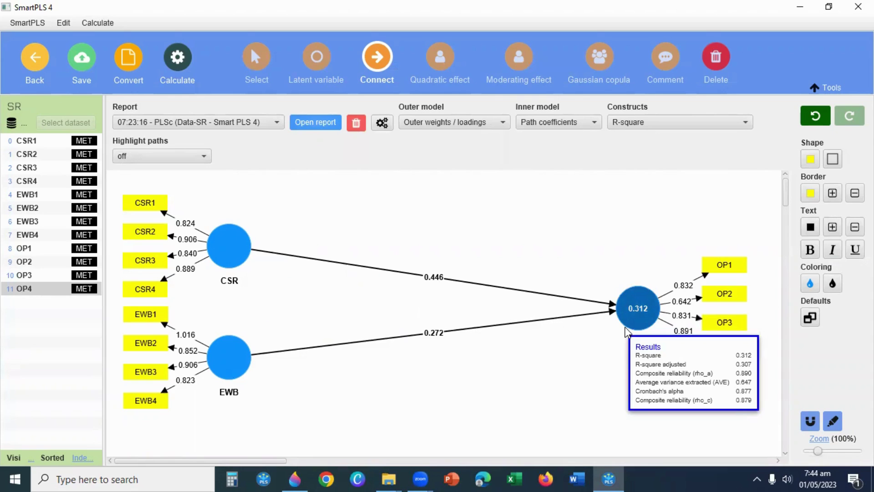
# Run Consistent PLS-SEM bootstrapping with 5000 subsamples, Most important (faster), Percentile bootstrap, Two tailed, significance level 0.05 and Fixed seed, opening the report
pyautogui.click(184, 57)
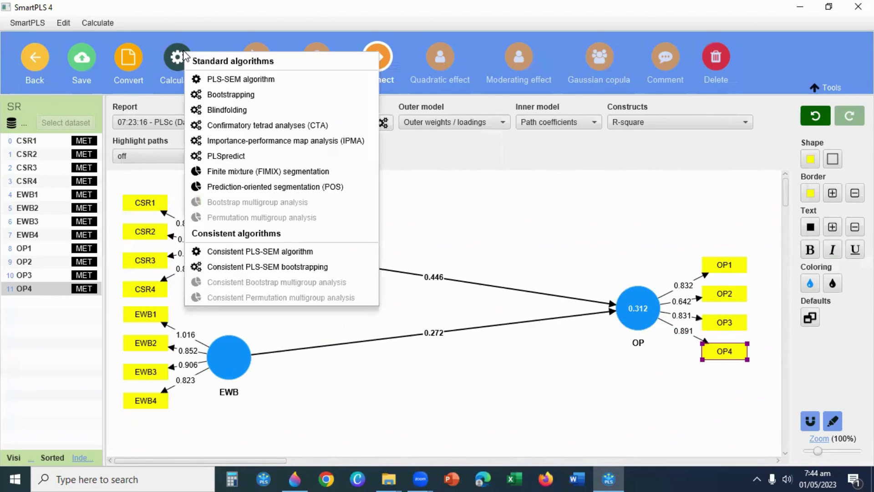
pyautogui.click(325, 269)
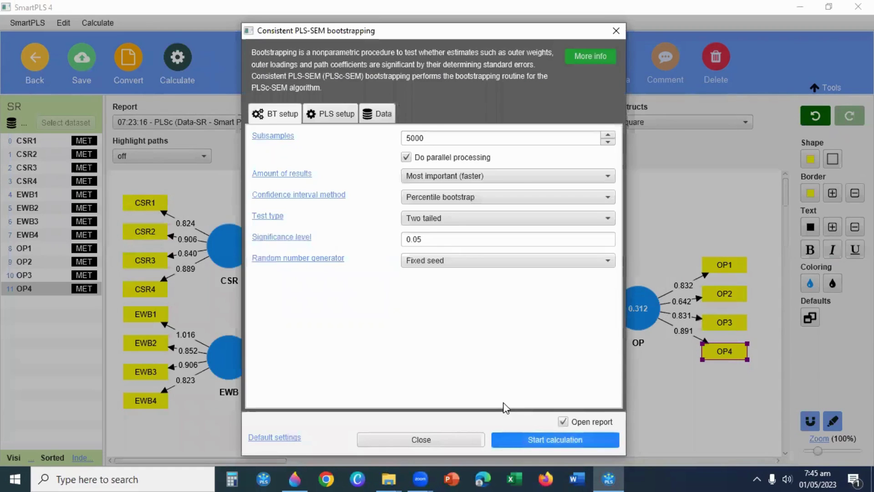
pyautogui.press('Return')
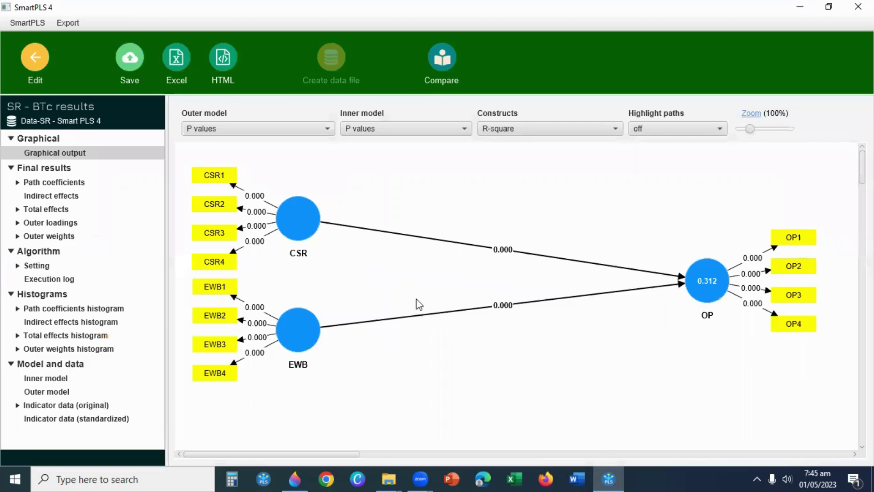
# Display outer weights/loadings and p values for the outer model and path coefficients and p values for the inner model, keeping R-square for constructs
pyautogui.click(251, 129)
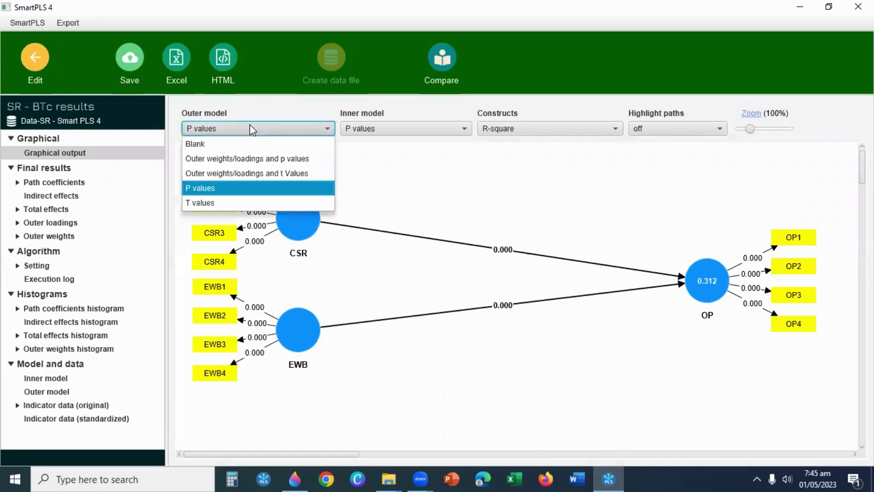
pyautogui.click(255, 159)
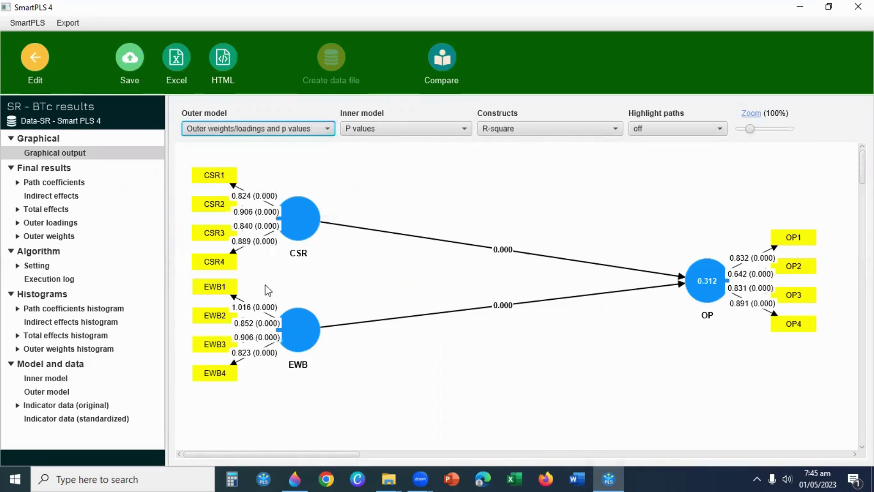
pyautogui.click(376, 131)
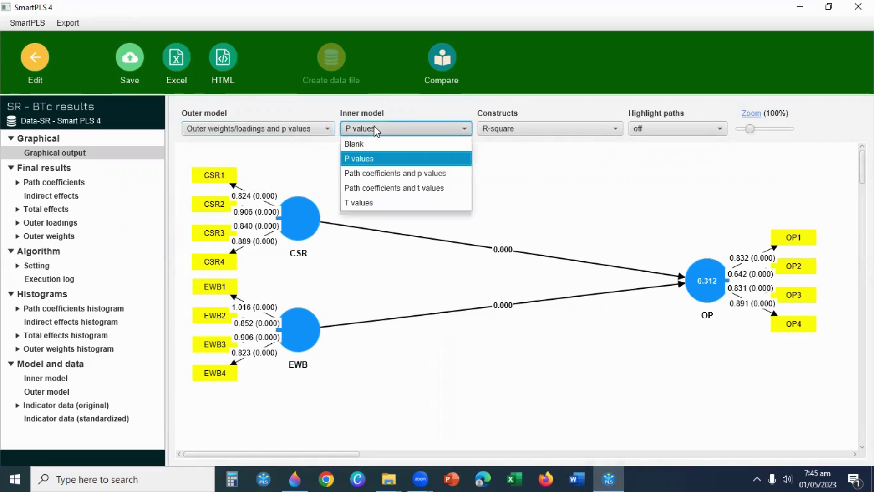
pyautogui.click(377, 172)
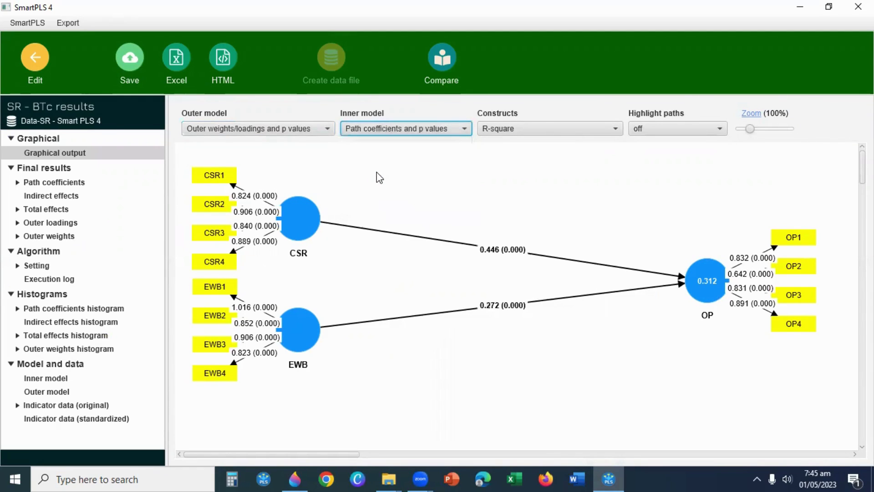
pyautogui.click(534, 129)
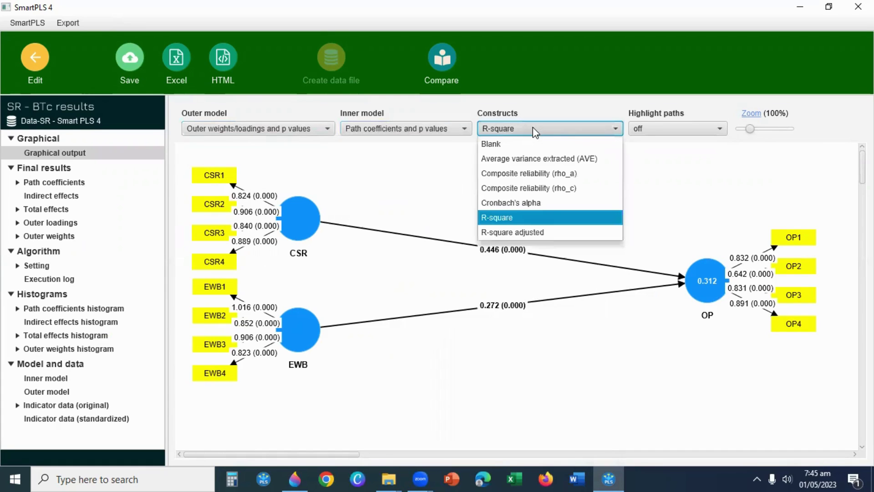
pyautogui.click(533, 128)
# Inspect the result summaries of the OP, EWB and CSR constructs in the bootstrapping diagram, and open the path coefficients results
pyautogui.moveTo(690, 284)
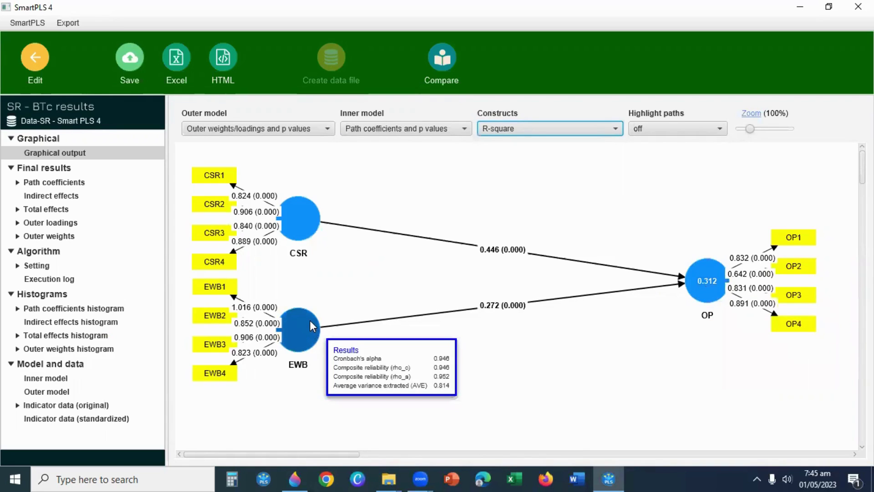
pyautogui.moveTo(304, 221)
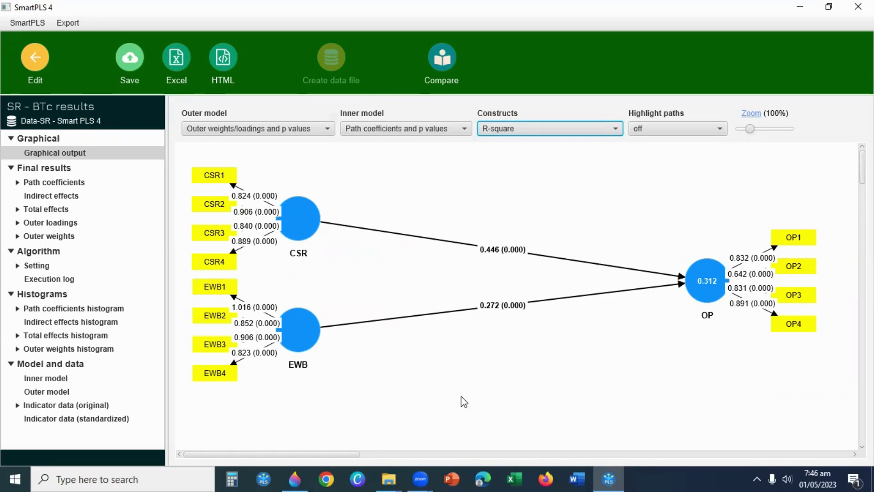
pyautogui.moveTo(311, 337)
pyautogui.moveTo(703, 300)
pyautogui.click(62, 182)
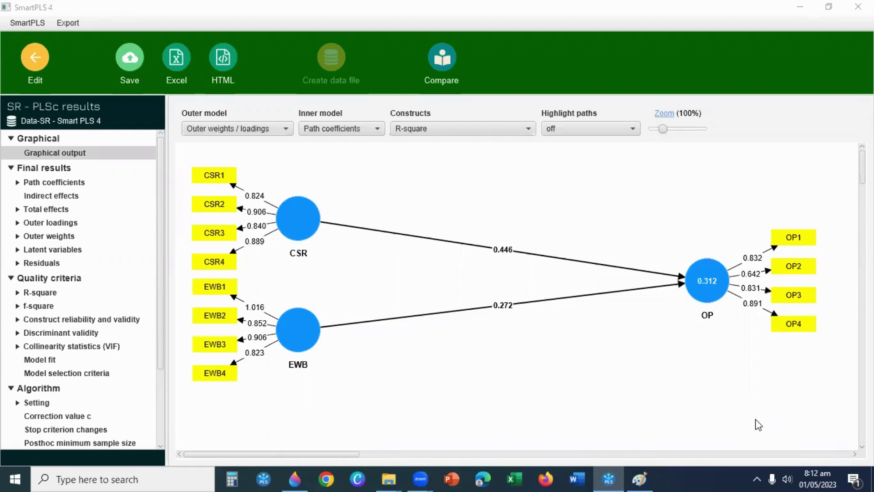
# Check the R-square overview for OP in the PLSc results, and review the construct result summaries in the graphical output
pyautogui.click(37, 293)
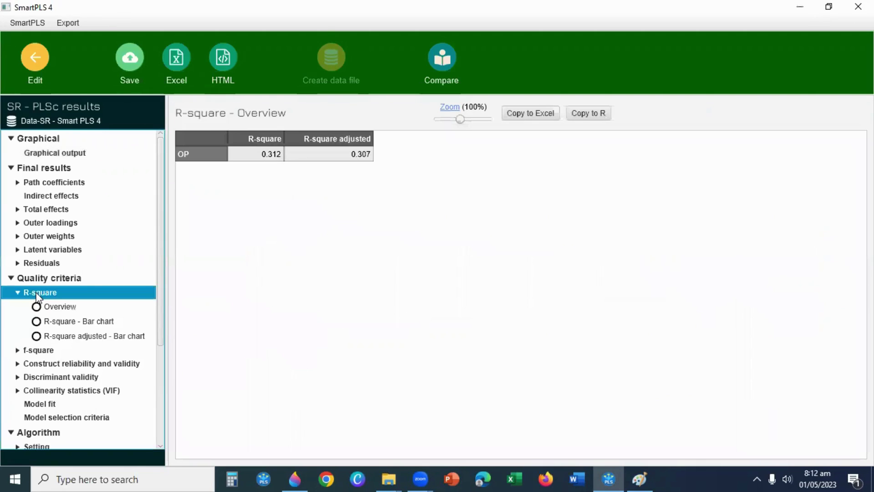
pyautogui.click(275, 157)
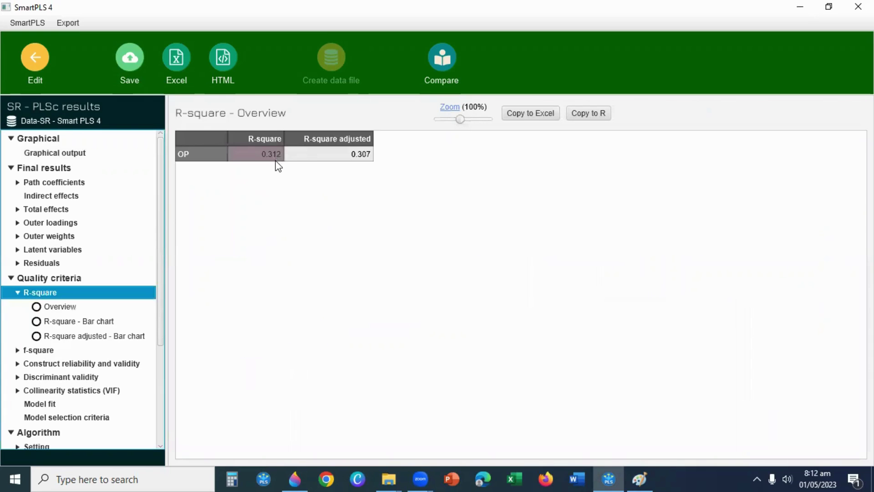
pyautogui.click(61, 154)
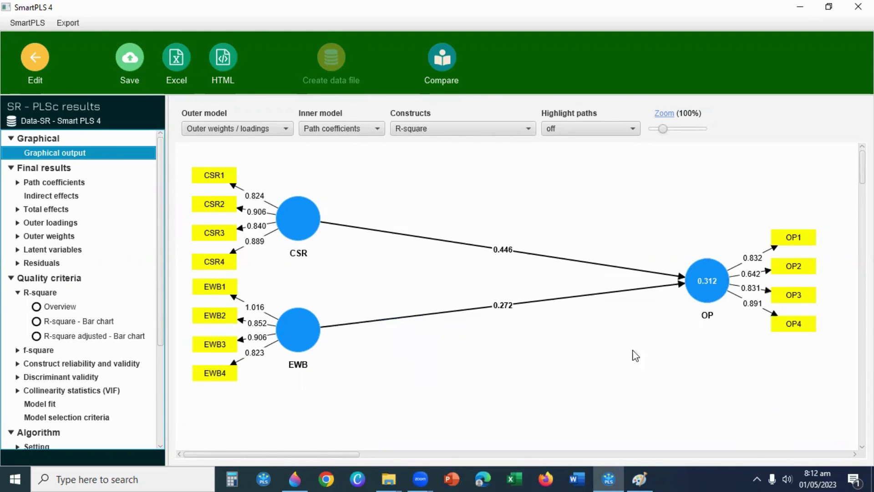
pyautogui.moveTo(716, 301)
pyautogui.moveTo(293, 349)
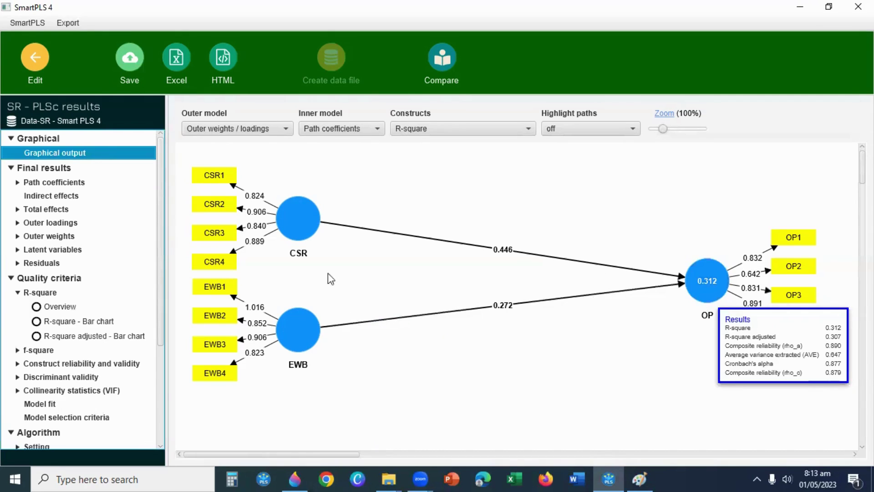
pyautogui.moveTo(306, 221)
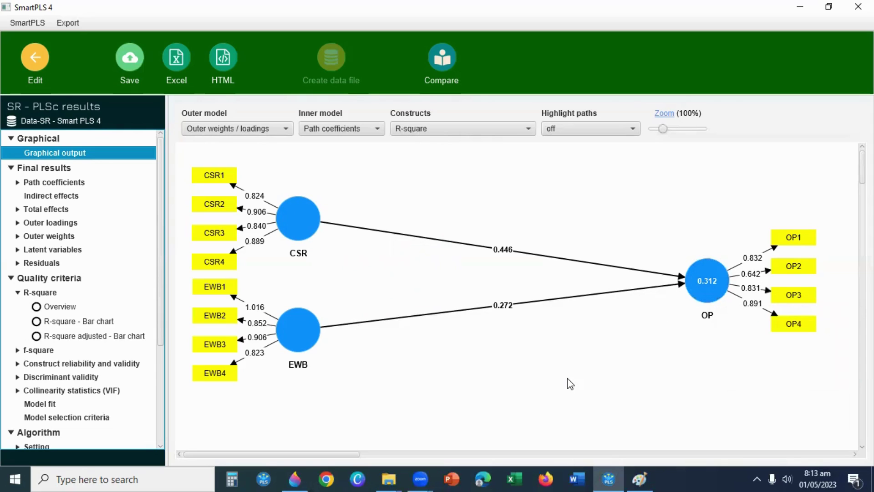
# Compare the R-square overview with the Cohen (1988) thresholds noted in Paint
pyautogui.click(639, 478)
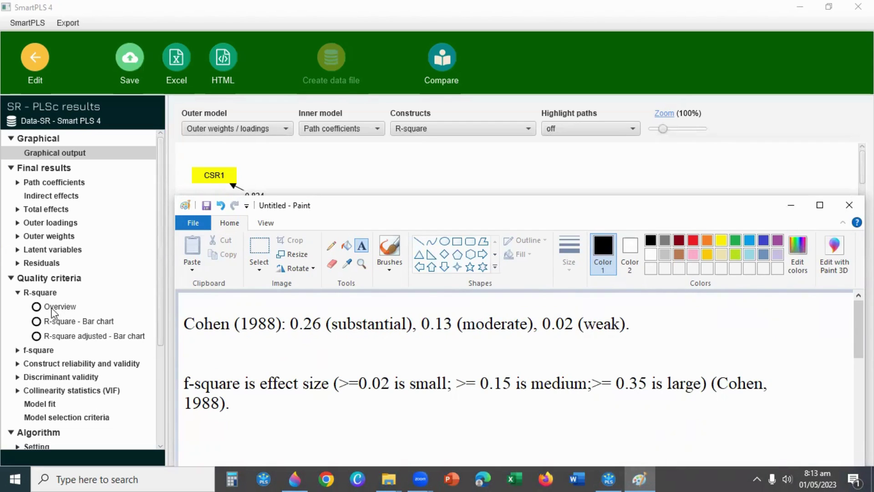
pyautogui.doubleClick(42, 292)
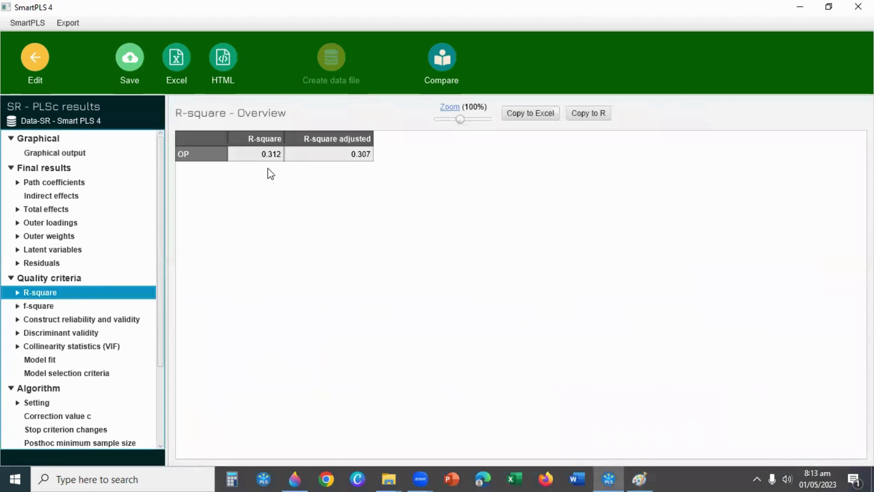
pyautogui.click(637, 478)
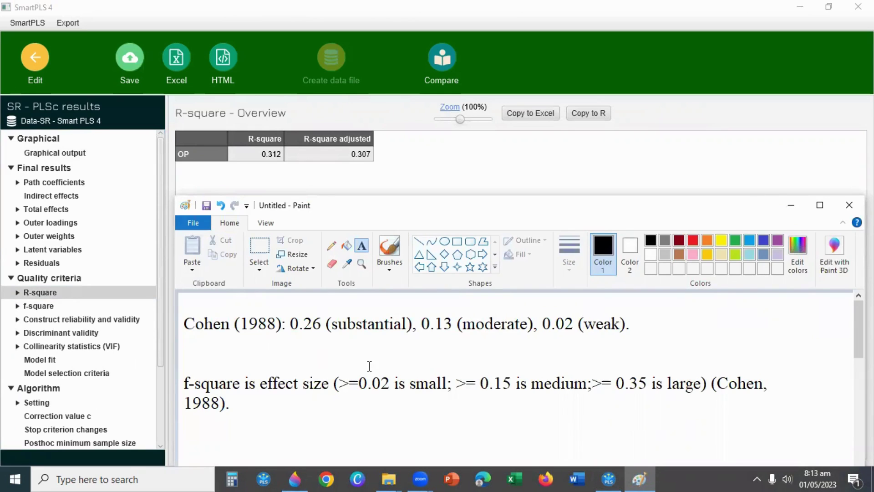
# Show the f-square matrix in the SmartPLS results, and bring up the Cohen (1988) effect size thresholds in Paint
pyautogui.click(40, 310)
pyautogui.click(38, 311)
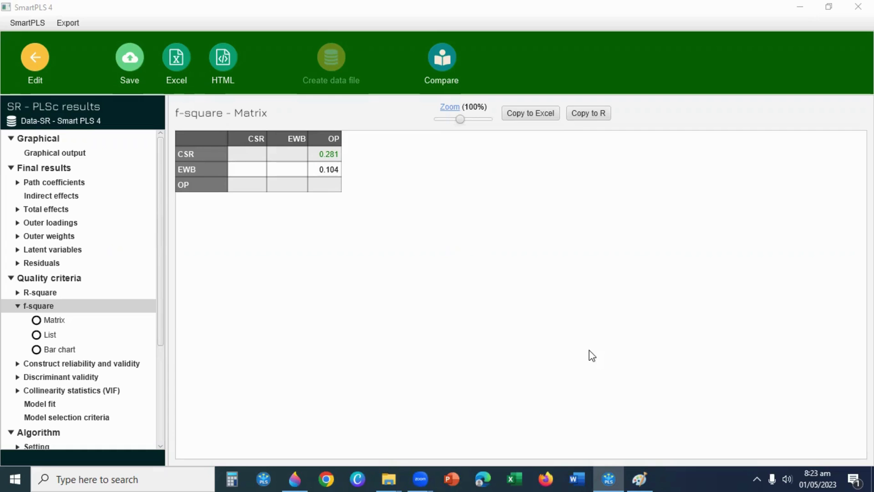
pyautogui.click(642, 479)
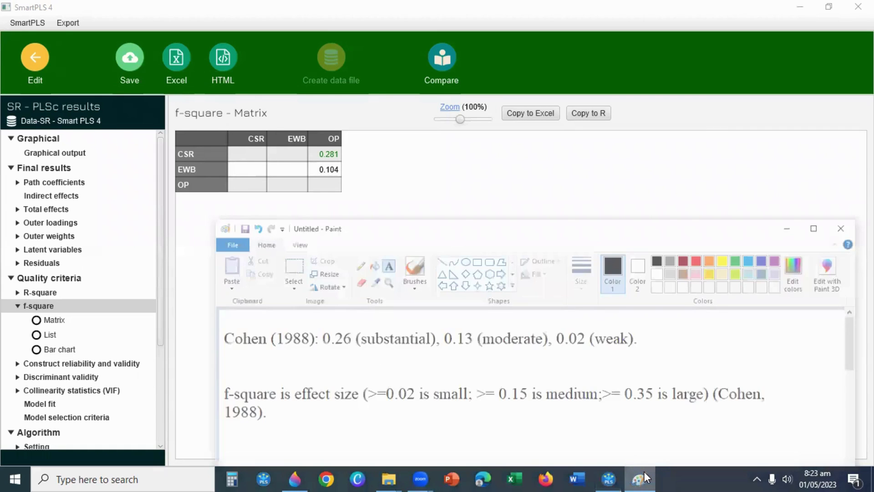